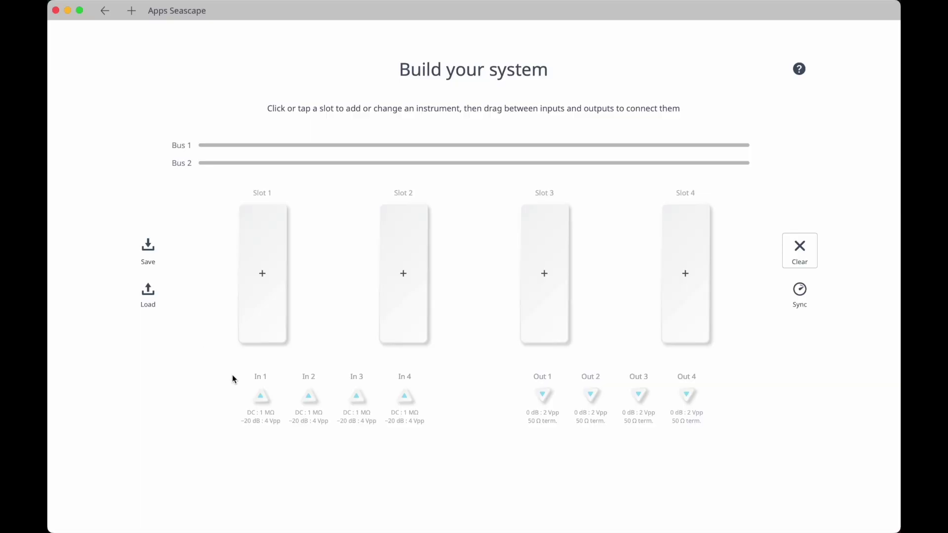
Step: Load slots 1–4 with Arbitrary Waveform Generator, Waveform Generator, Time & Frequency Analyzer, Oscilloscope, and apply
left_click(262, 298)
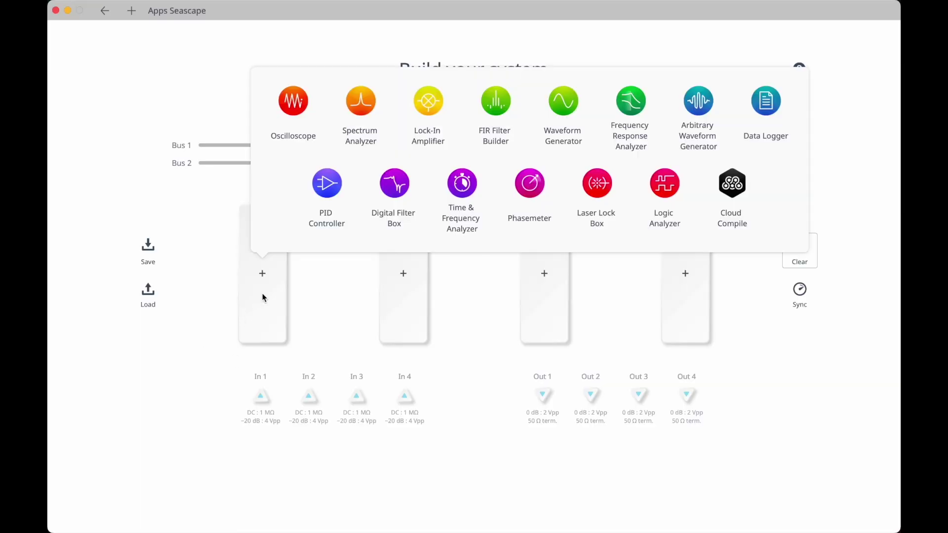
left_click(695, 113)
left_click(404, 275)
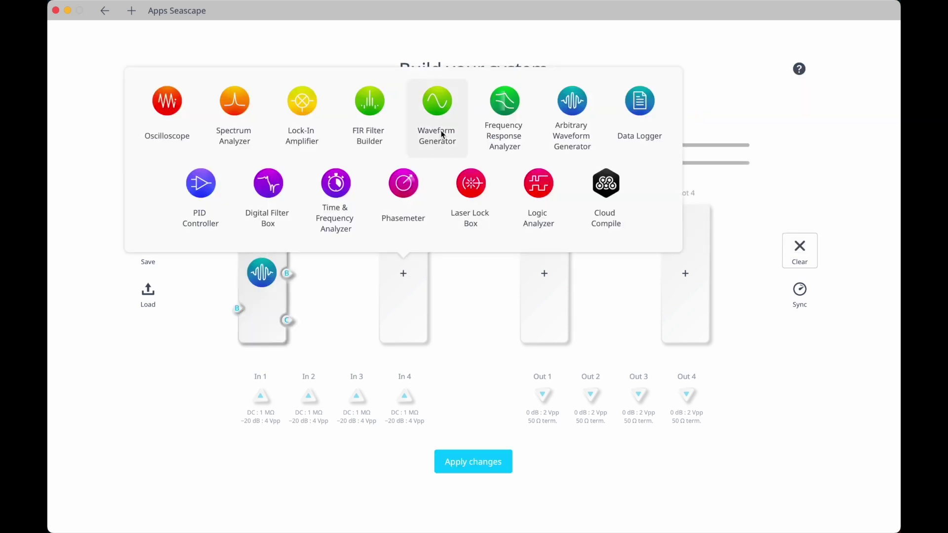
left_click(437, 116)
left_click(547, 275)
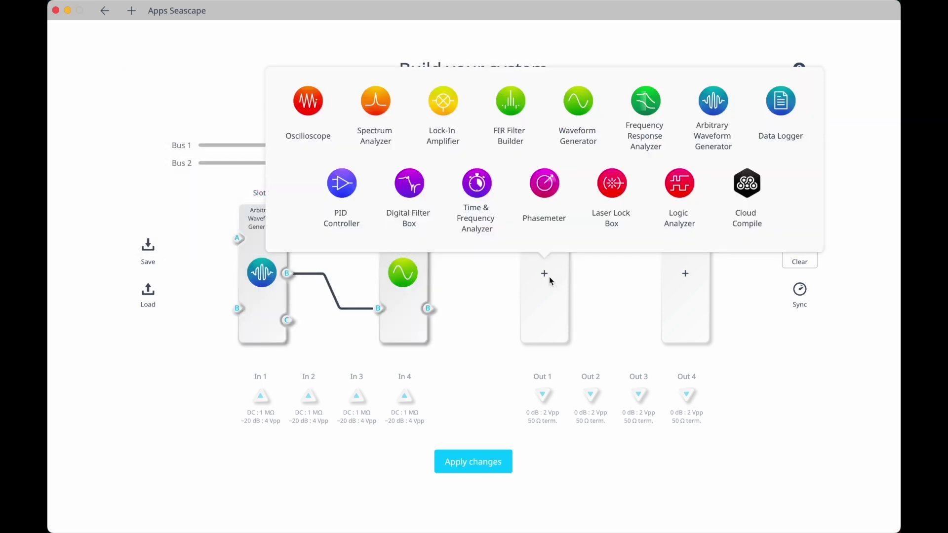
left_click(474, 195)
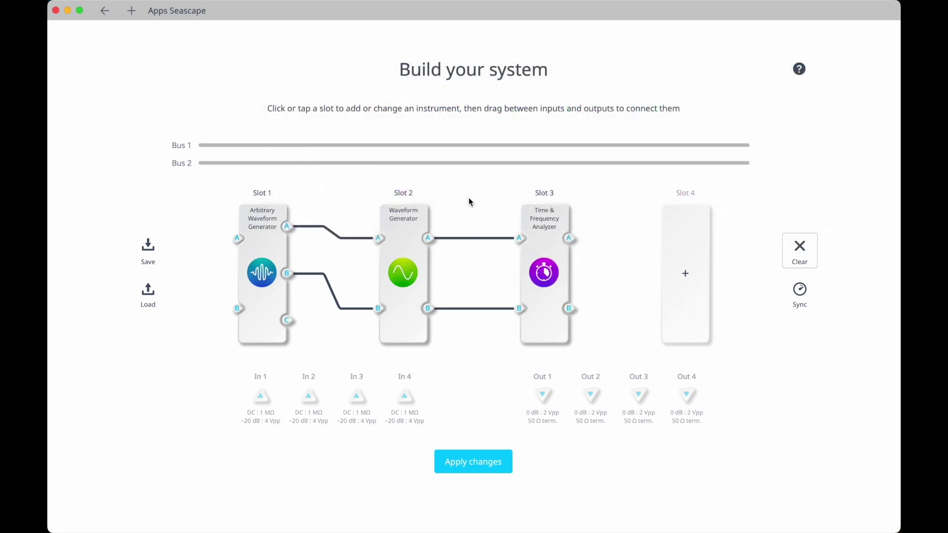
left_click(694, 291)
left_click(182, 108)
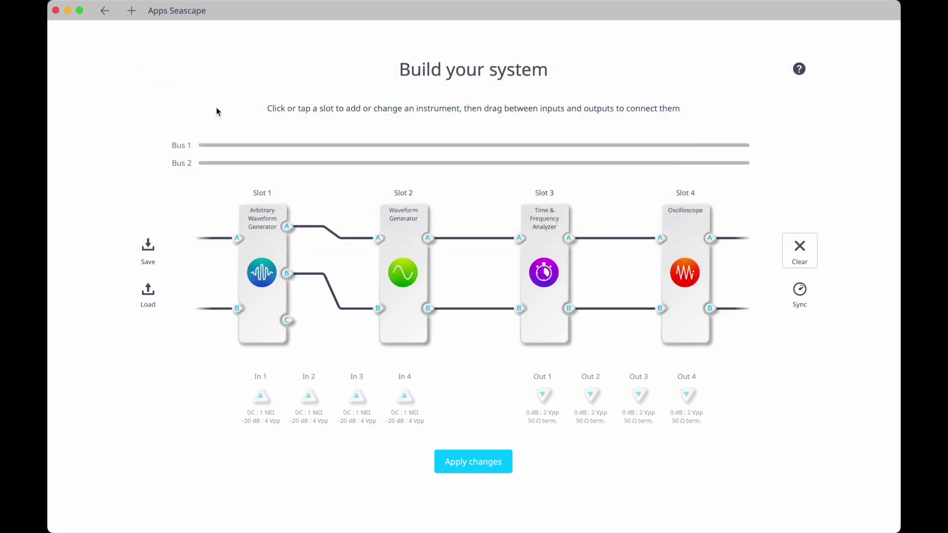
left_click(470, 455)
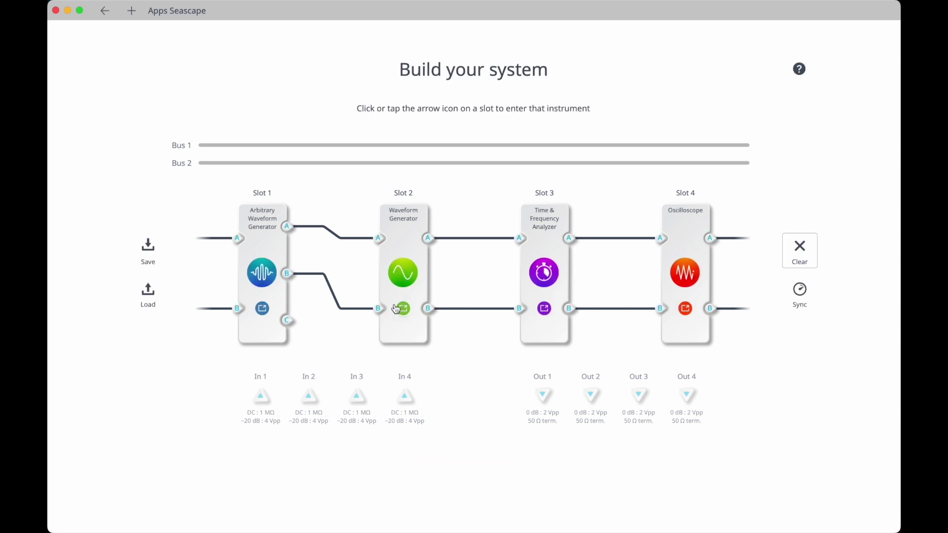
mouse_move(269, 314)
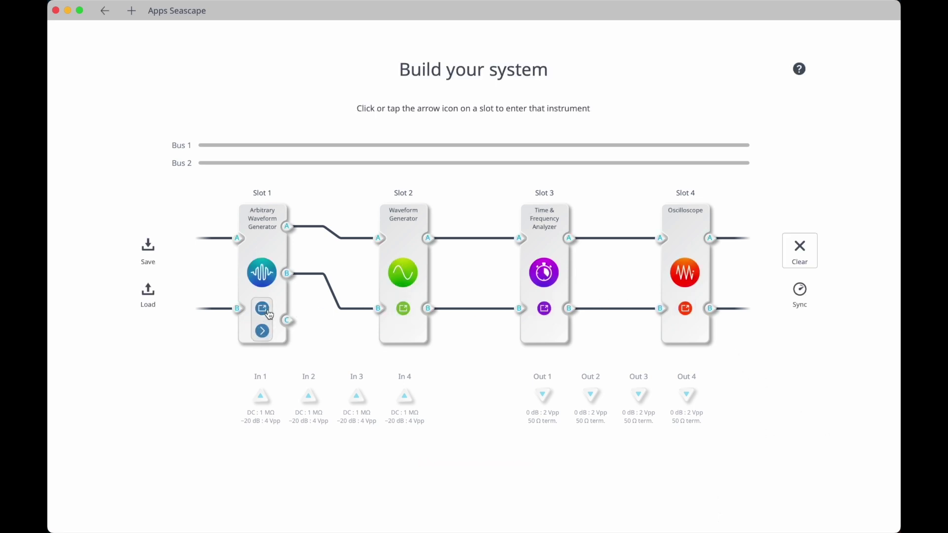
Step: Set the Slot 1 generator's channel A to a 5 kHz sine wave
left_click(266, 312)
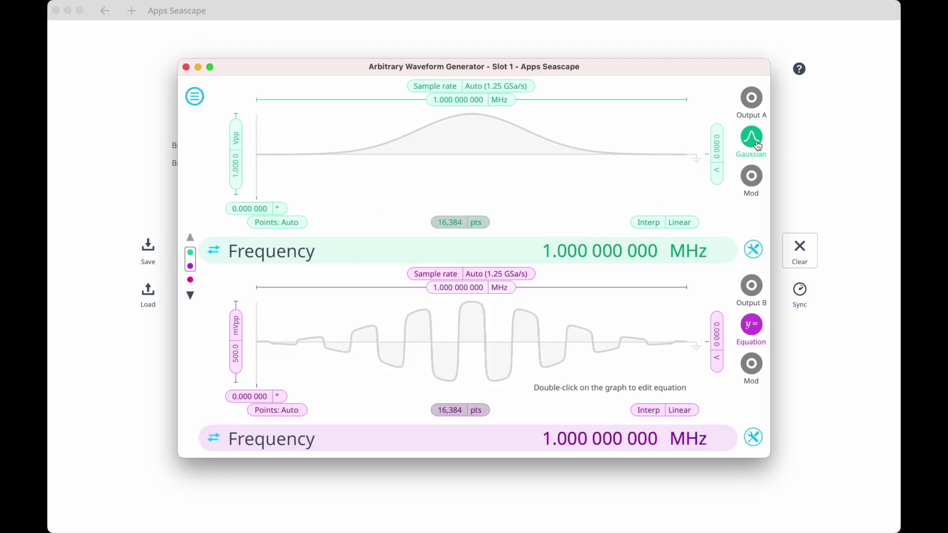
left_click(751, 137)
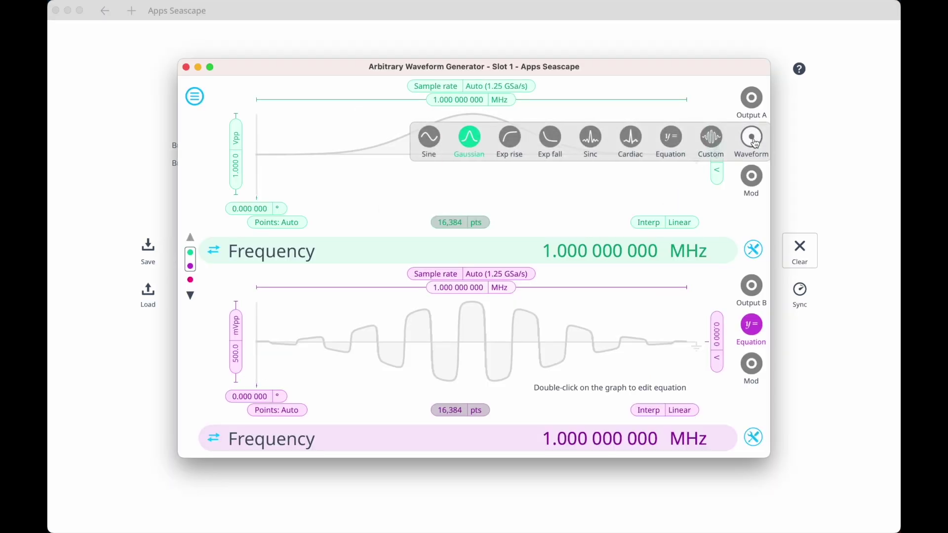
left_click(429, 137)
left_click(436, 100)
type("5")
key("Tab")
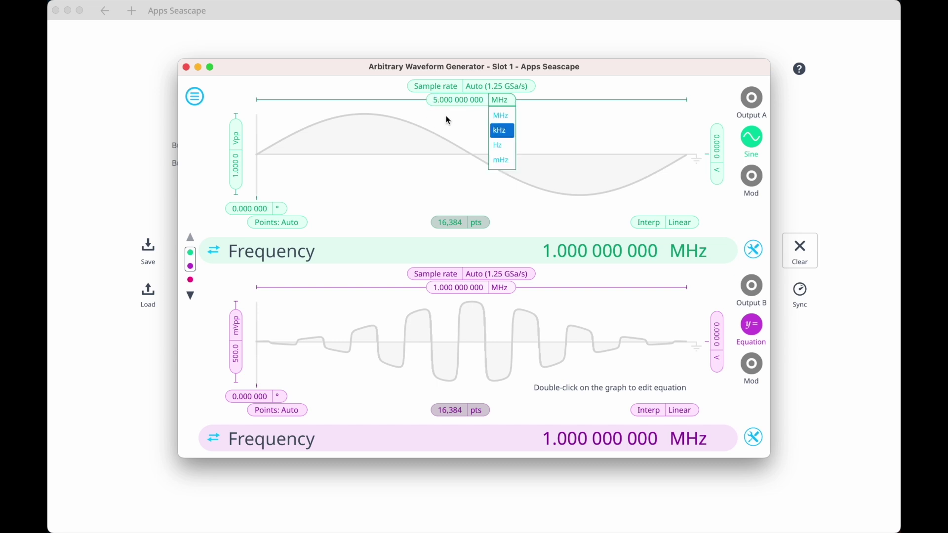
key("Down")
key("Return")
Step: Give channel A a 2 Vpp amplitude, enable Output A, and close the window
left_click(239, 172)
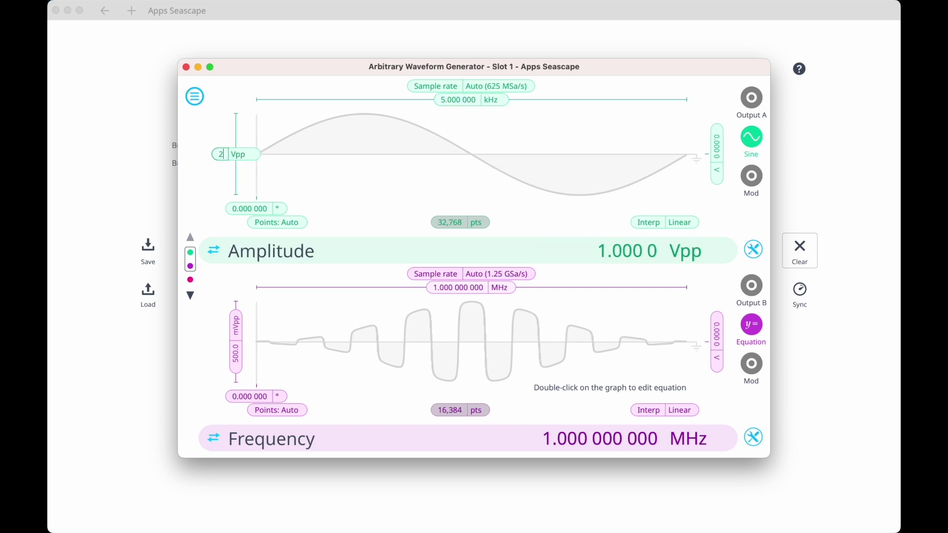
key("Tab")
key("Return")
left_click(750, 99)
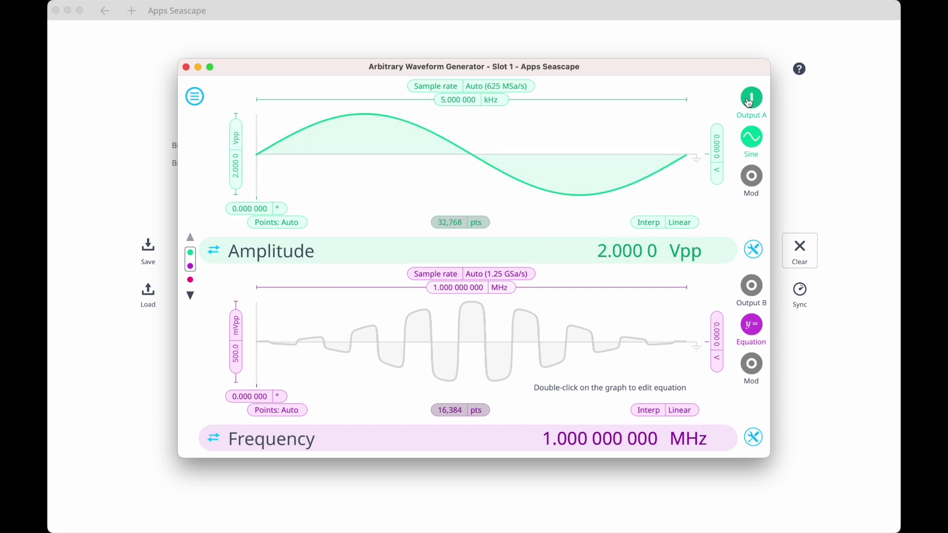
left_click(165, 182)
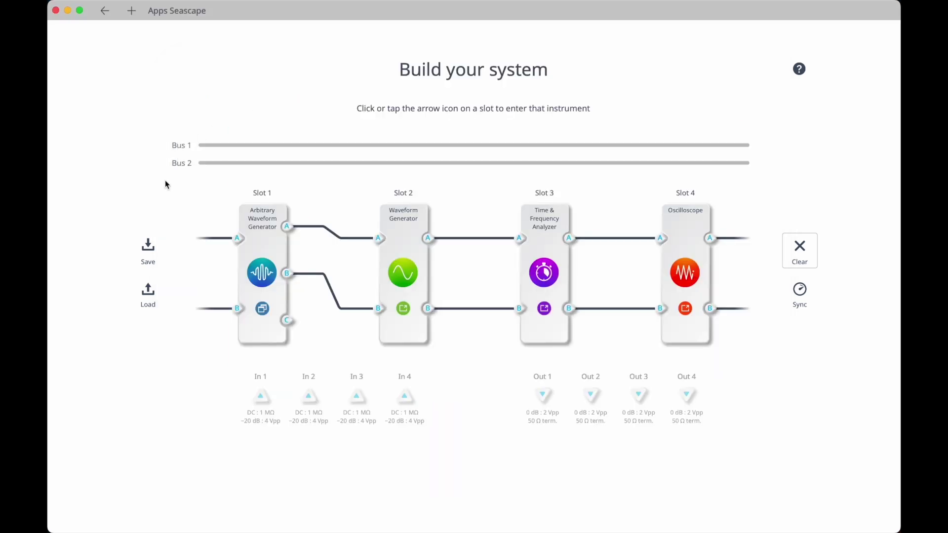
left_click(403, 309)
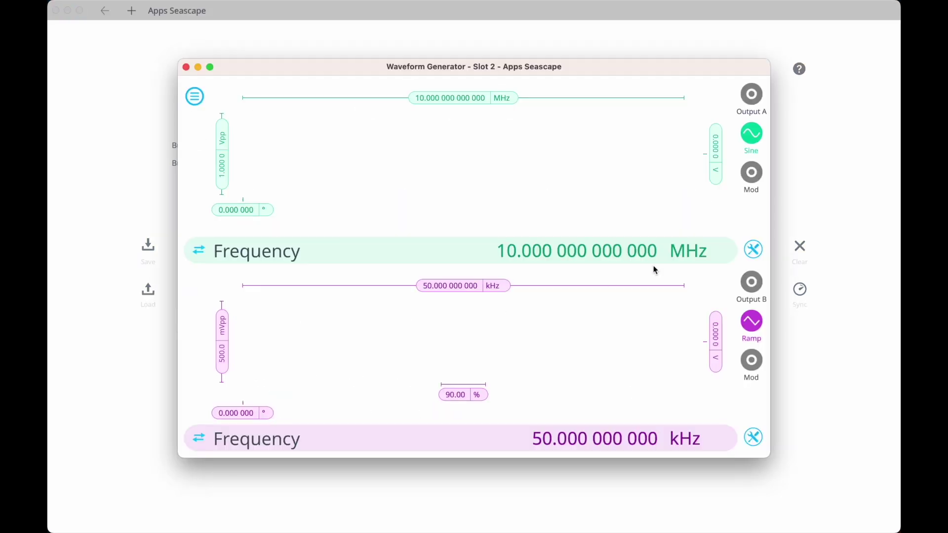
left_click(763, 135)
left_click(630, 131)
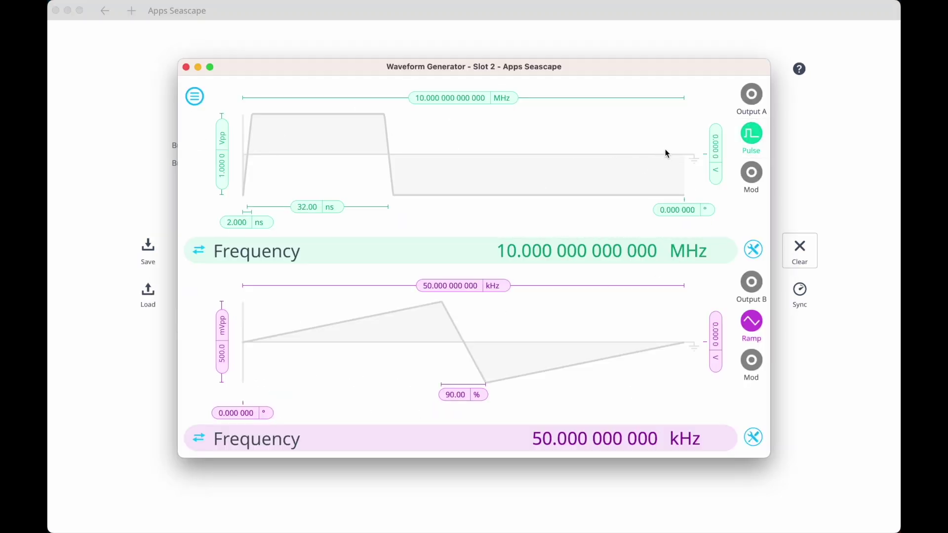
left_click(306, 206)
type("20")
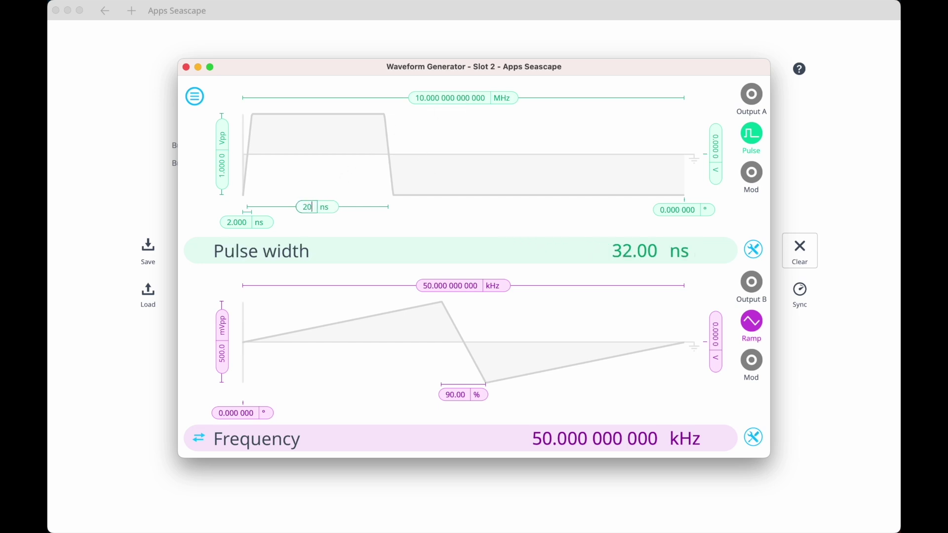
key("Tab")
key("Return")
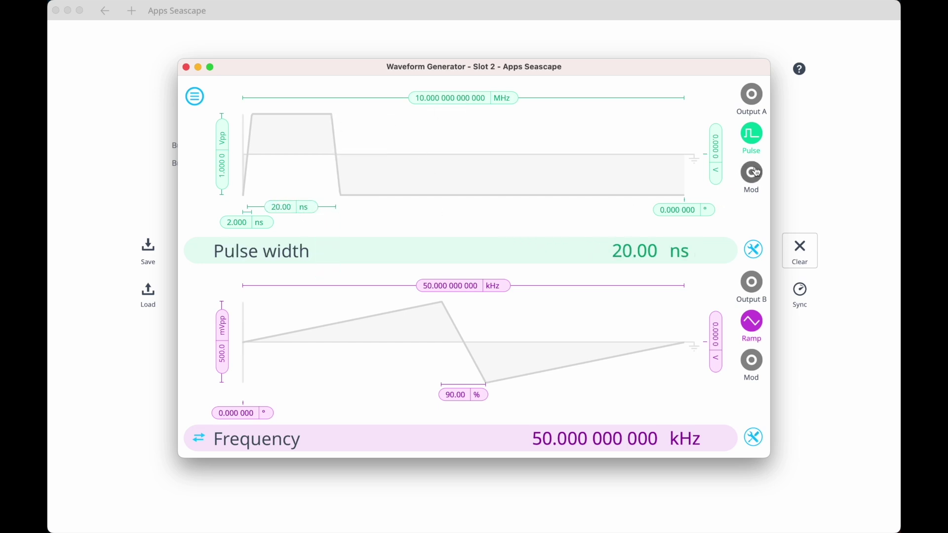
Step: Add pulse-width modulation from Input A at 10 ns/V deviation, enable Output A, and close
left_click(750, 173)
left_click(630, 173)
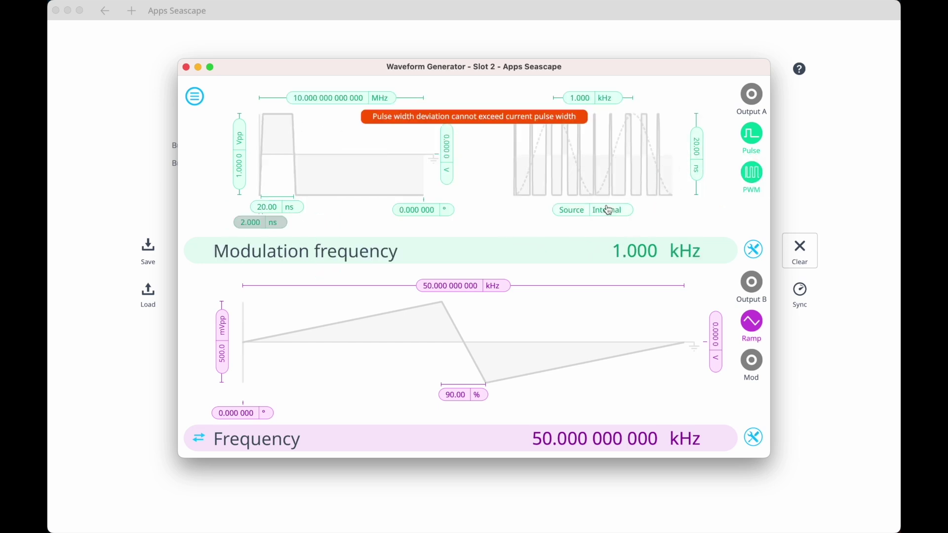
left_click(608, 211)
left_click(606, 225)
left_click(694, 148)
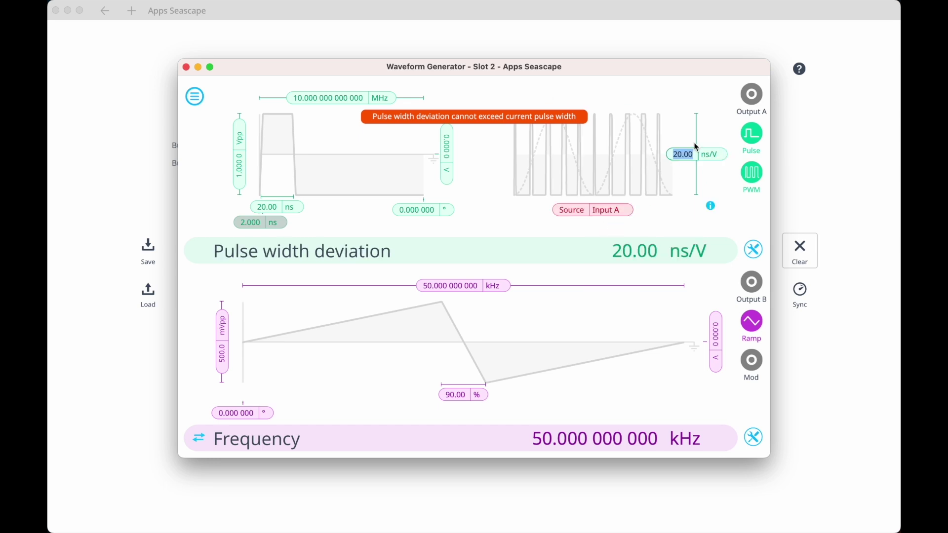
type("10")
left_click(695, 148)
key("Return")
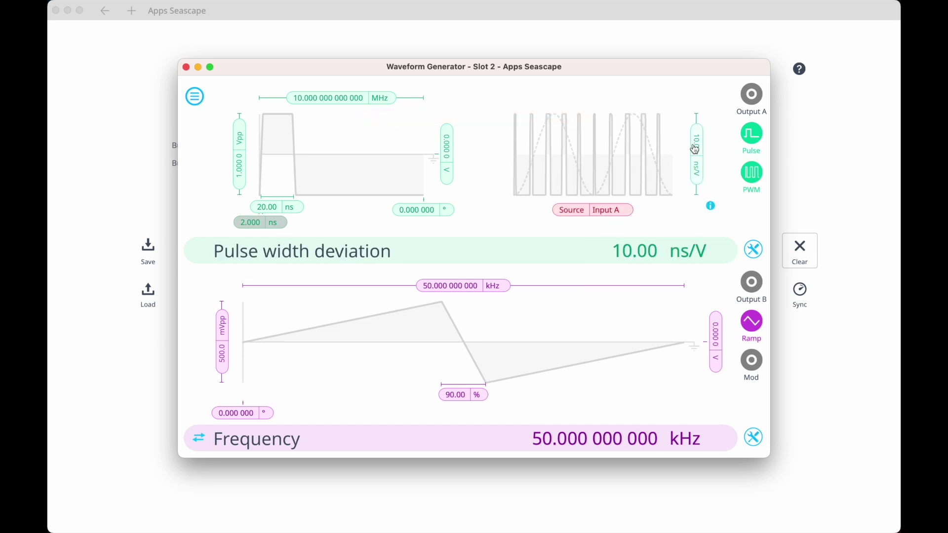
left_click(752, 100)
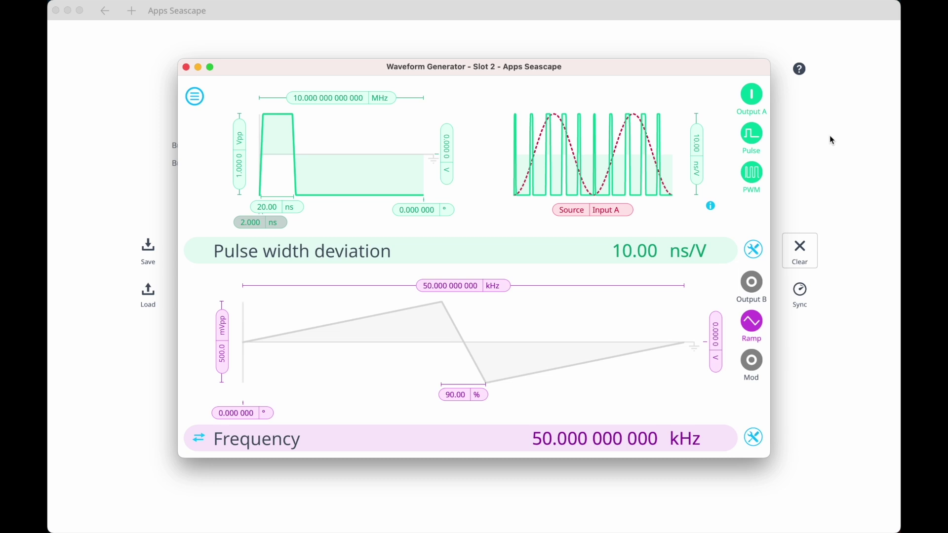
left_click(822, 167)
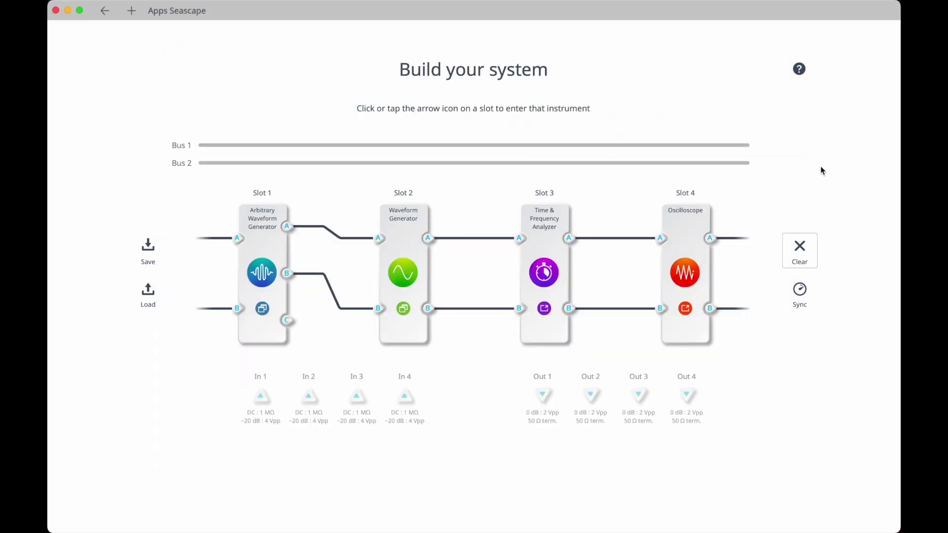
Step: In the Time & Frequency Analyzer, keep Event A on Input A's rising edge
left_click(543, 309)
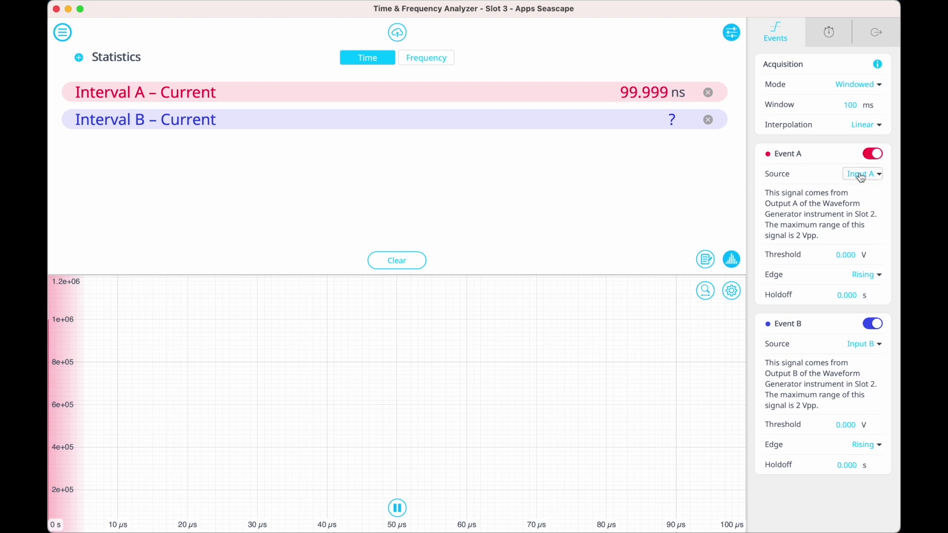
left_click(876, 175)
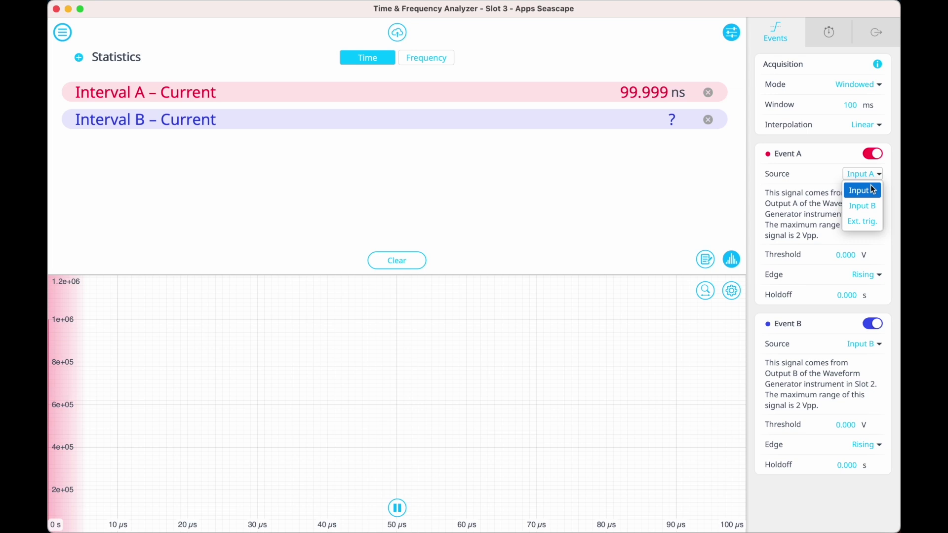
left_click(873, 190)
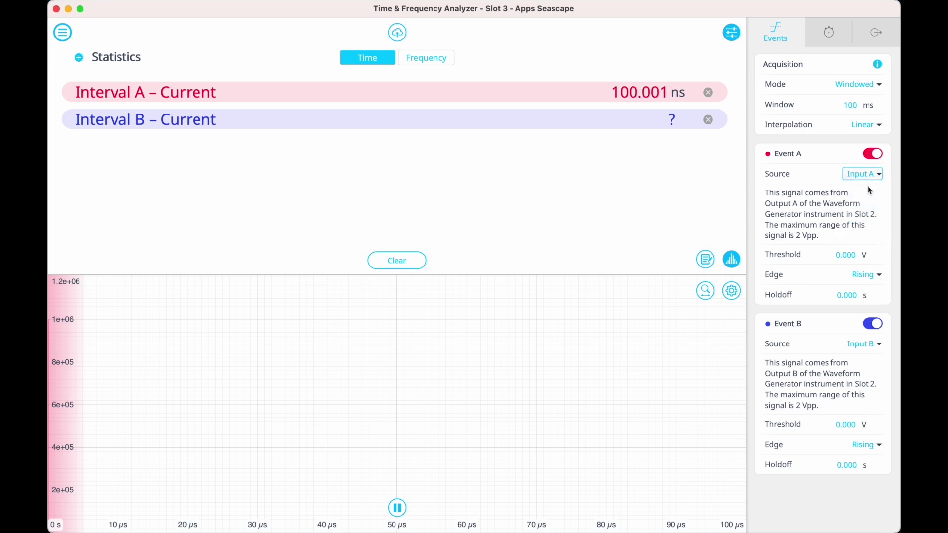
left_click(877, 277)
left_click(866, 289)
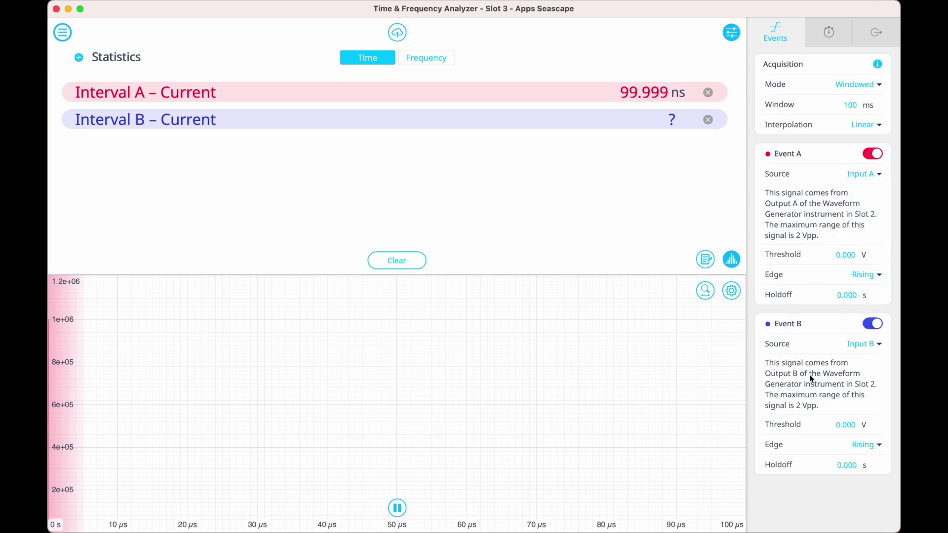
Step: Set Event B to Input A's falling edge and switch acquisition to Continuous mode
left_click(868, 344)
left_click(861, 376)
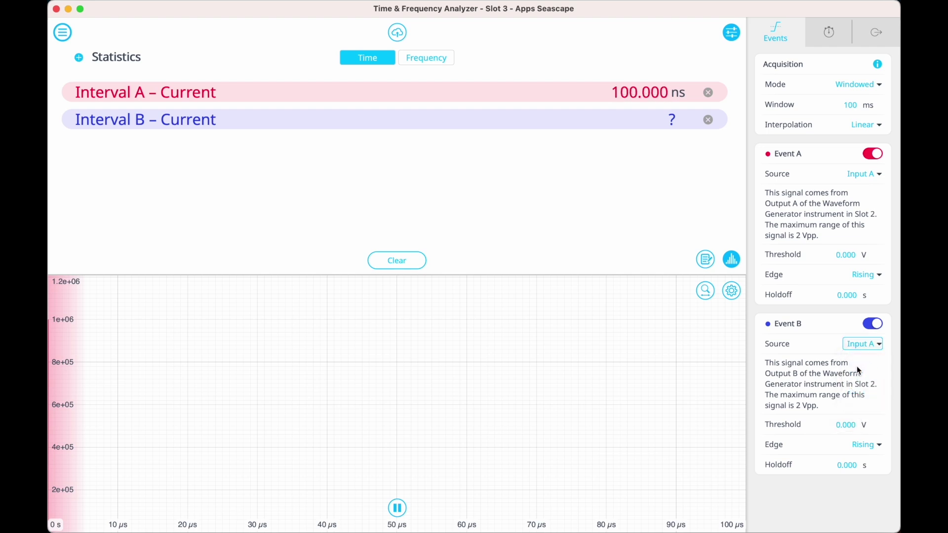
left_click(861, 444)
left_click(864, 475)
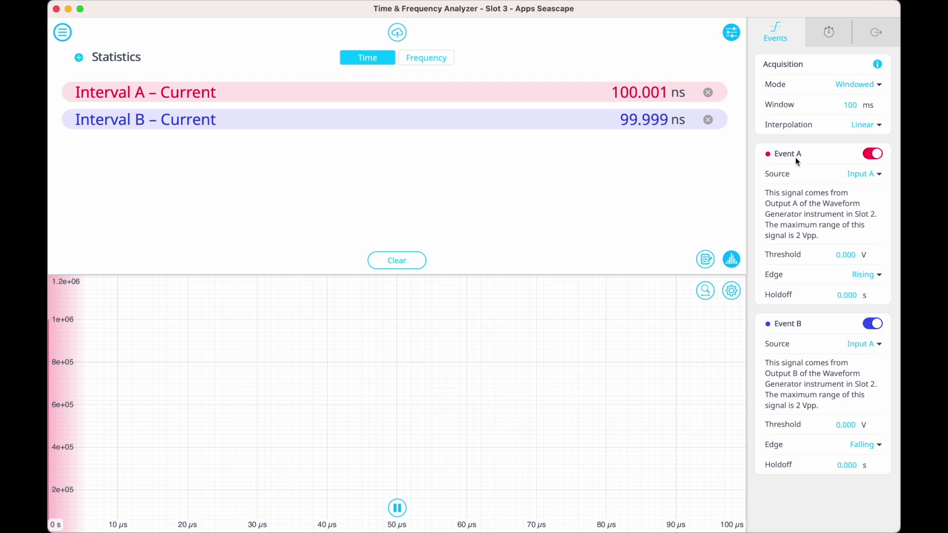
left_click(850, 84)
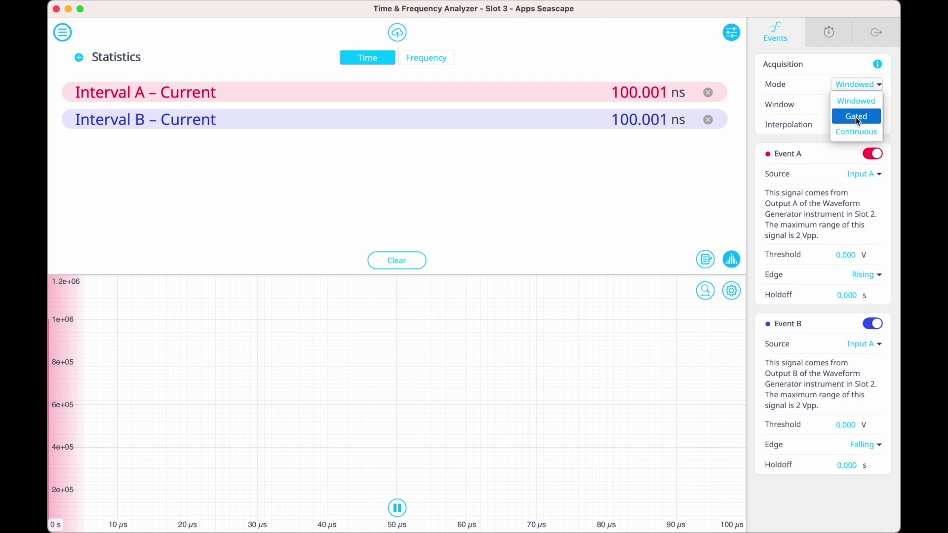
left_click(858, 132)
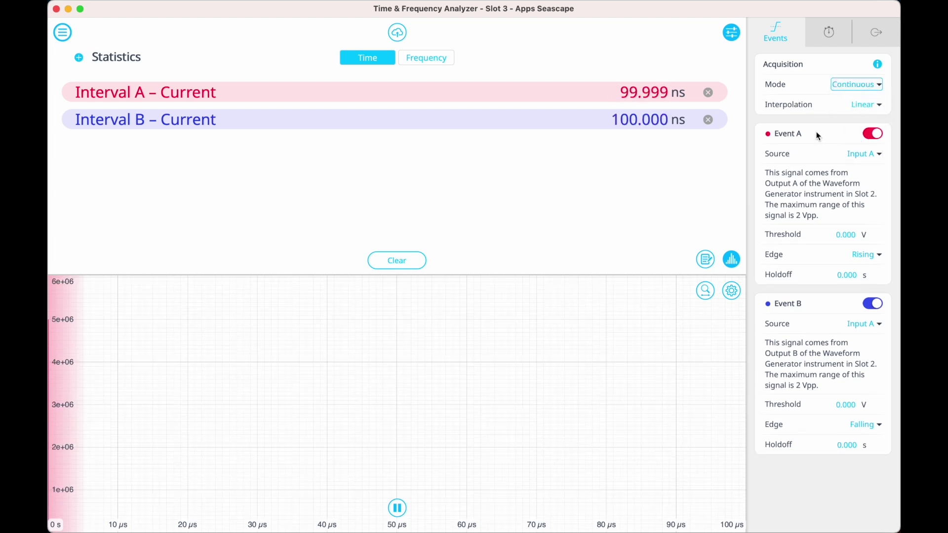
Step: Turn off Interval B and make Interval A stop on Event B
left_click(823, 33)
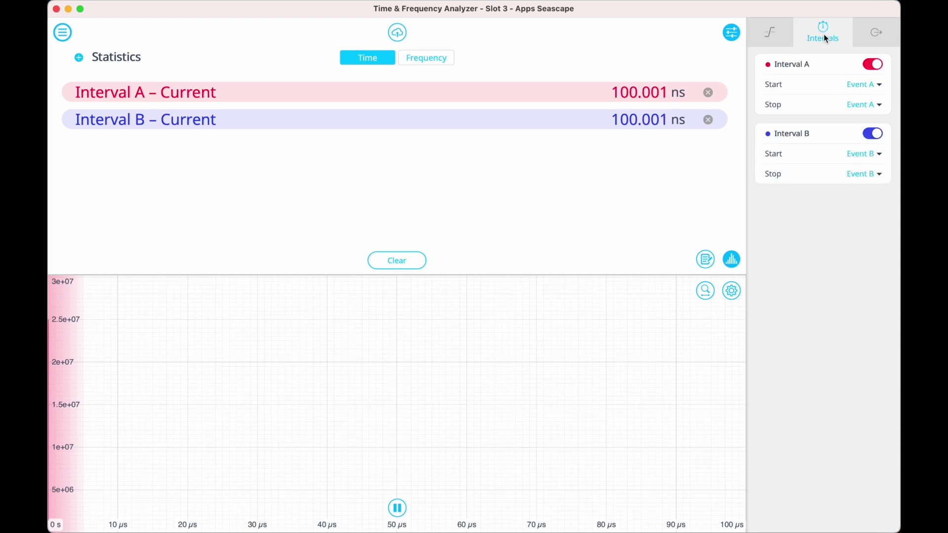
left_click(872, 133)
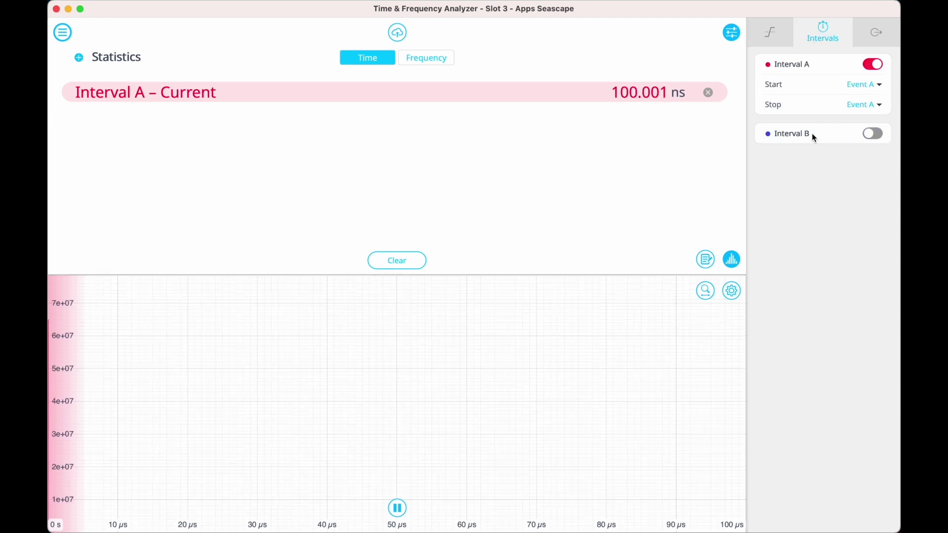
left_click(868, 104)
left_click(863, 136)
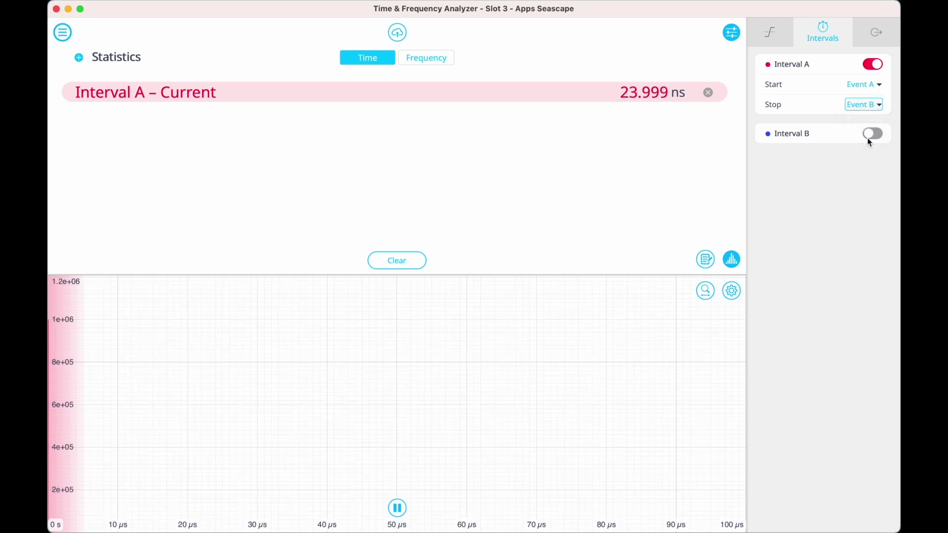
Step: Add Mean, Minimum, Maximum and Count statistics for Interval A
left_click(74, 59)
left_click(71, 59)
left_click(71, 59)
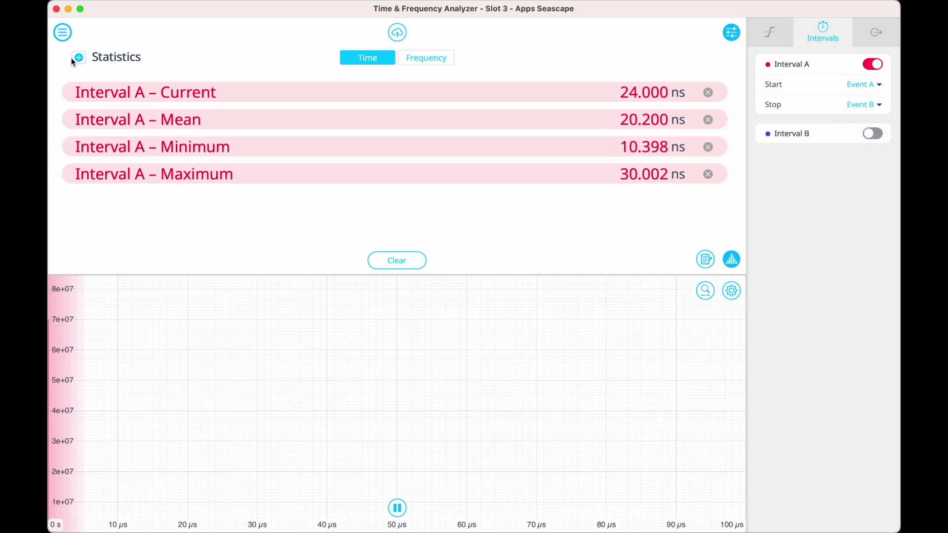
left_click(72, 58)
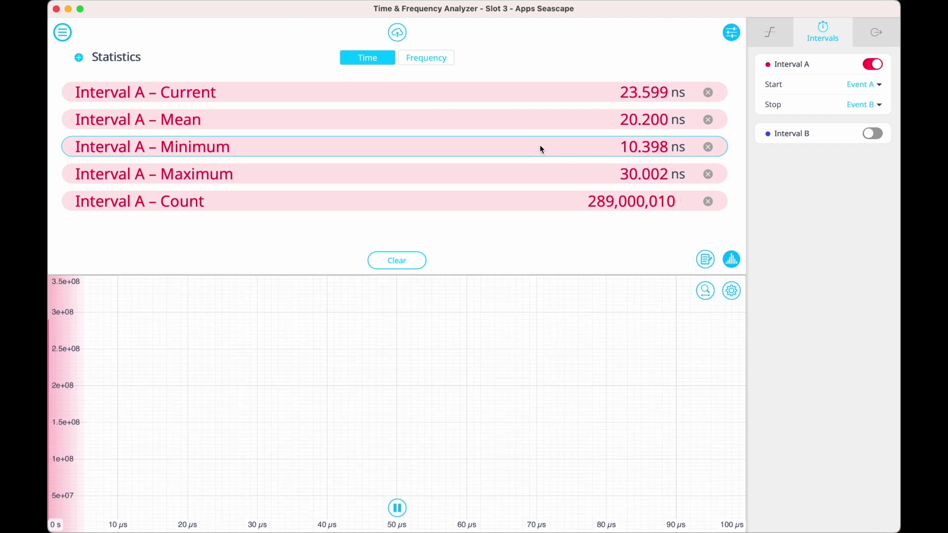
left_click(731, 291)
Step: Autoset the histogram start/stop to about 8.4–32 ns, then dismiss the data upload options
left_click(665, 335)
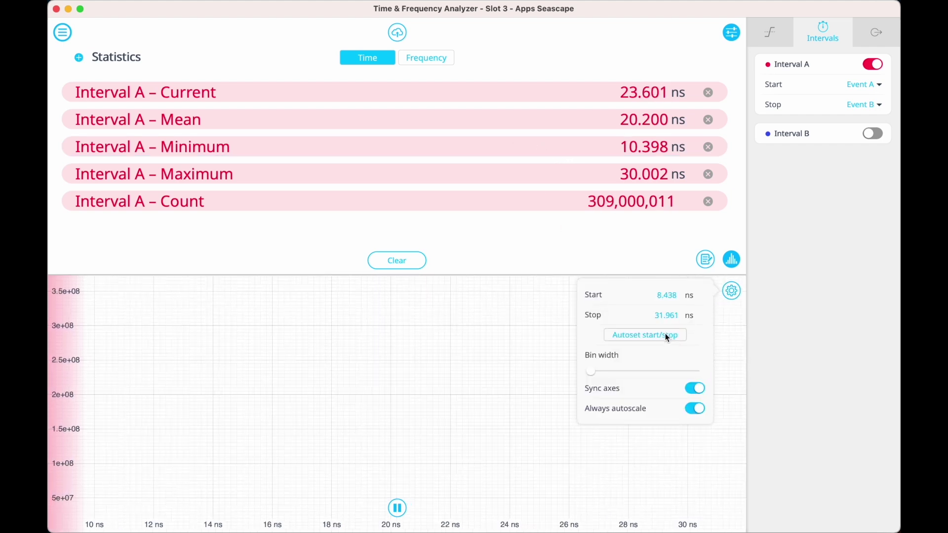
left_click(439, 371)
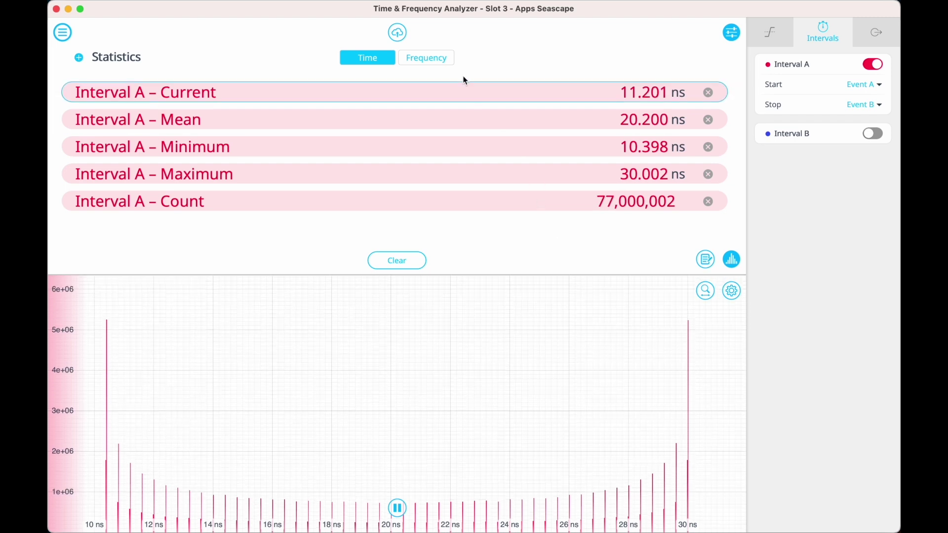
left_click(404, 37)
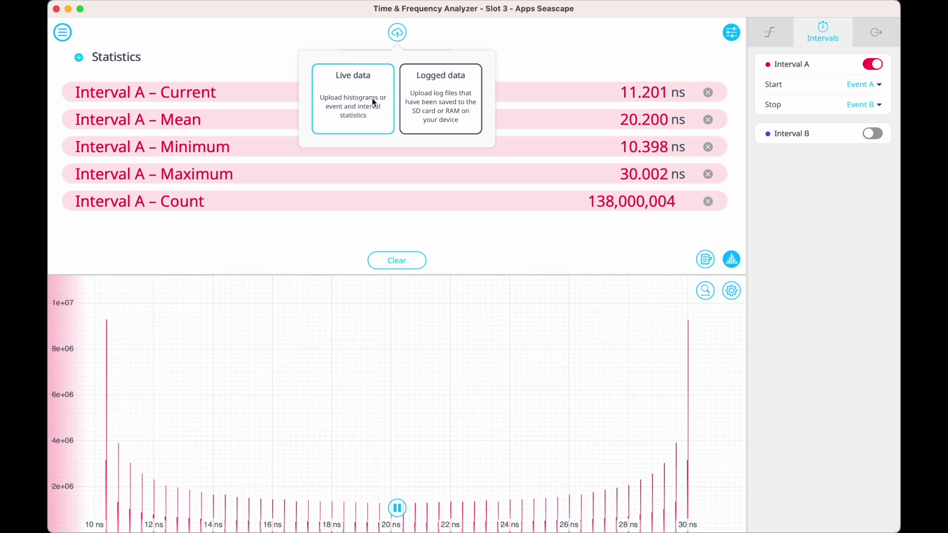
left_click(284, 44)
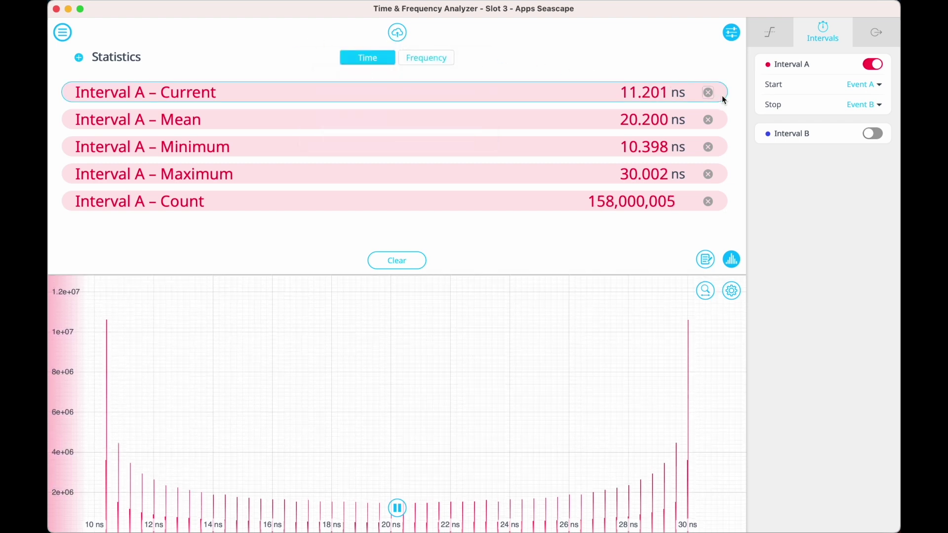
Step: Enable the analyzer's Output A with 1.000 MV/s scaling and return to the slot overview
left_click(869, 33)
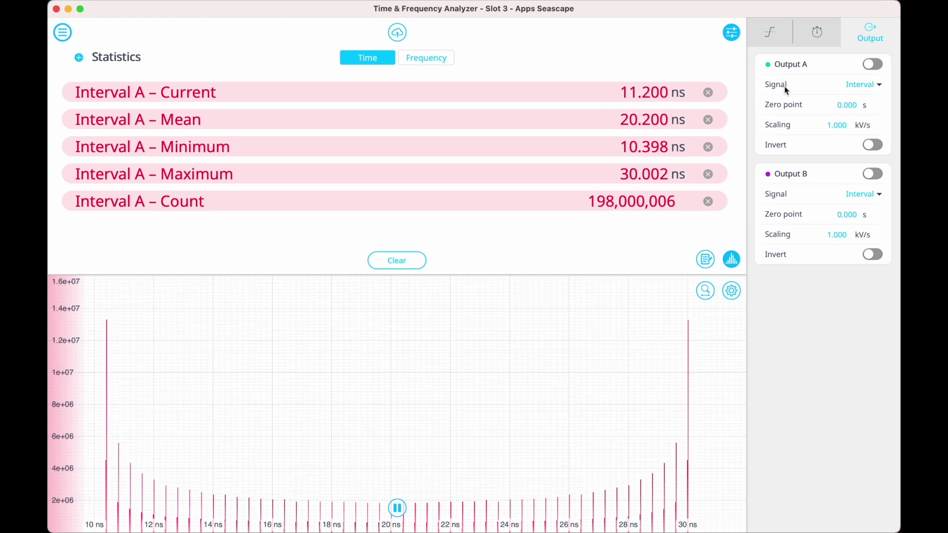
left_click(838, 125)
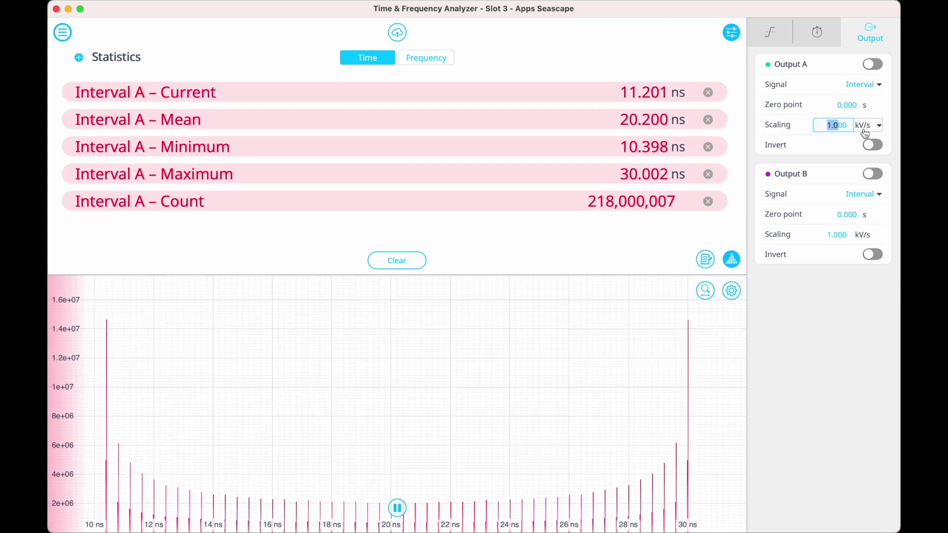
left_click(878, 125)
left_click(867, 161)
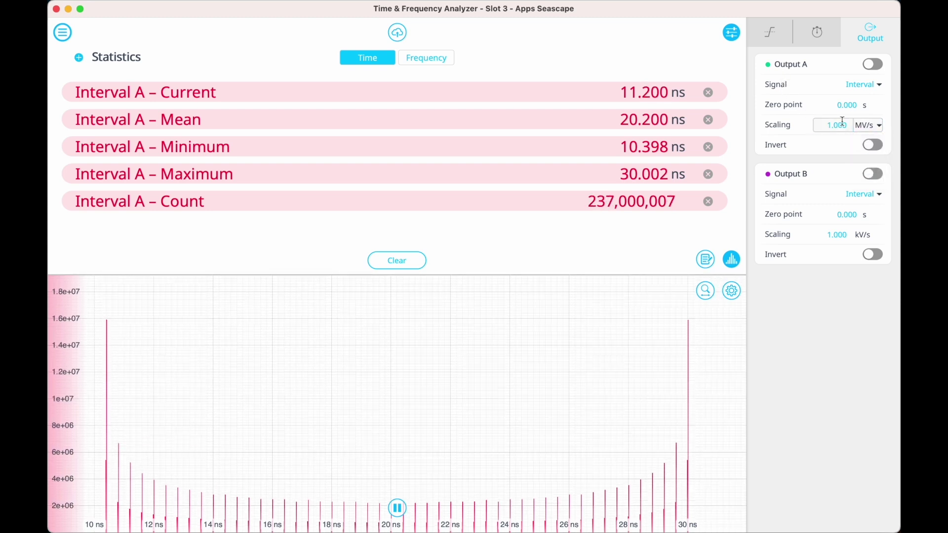
left_click(871, 65)
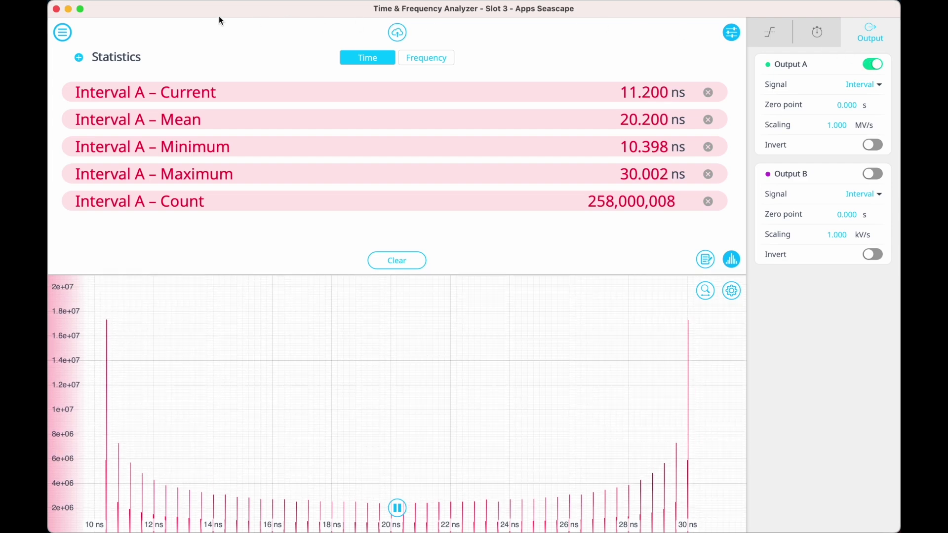
left_click(105, 11)
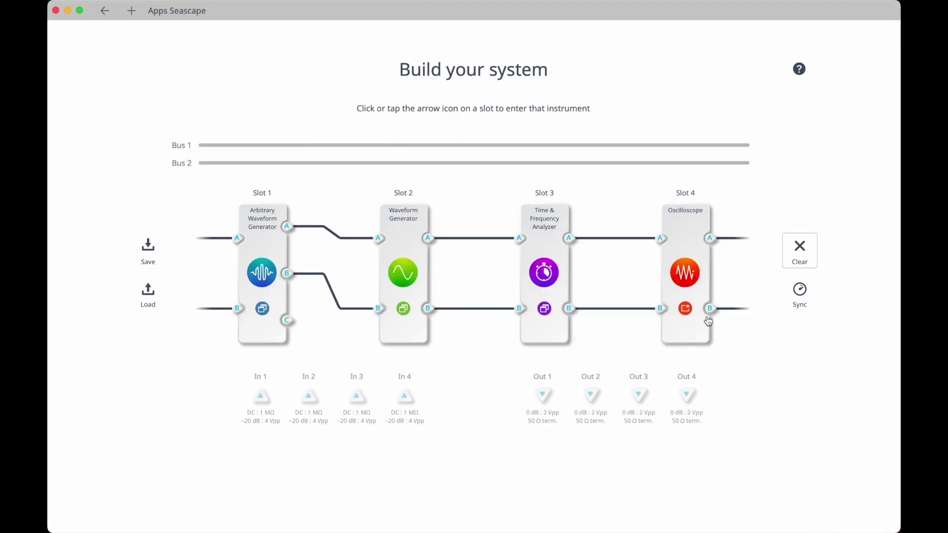
Step: Open the Slot 4 oscilloscope, raise the trigger to about 22 mV, and lower the trace
left_click(686, 309)
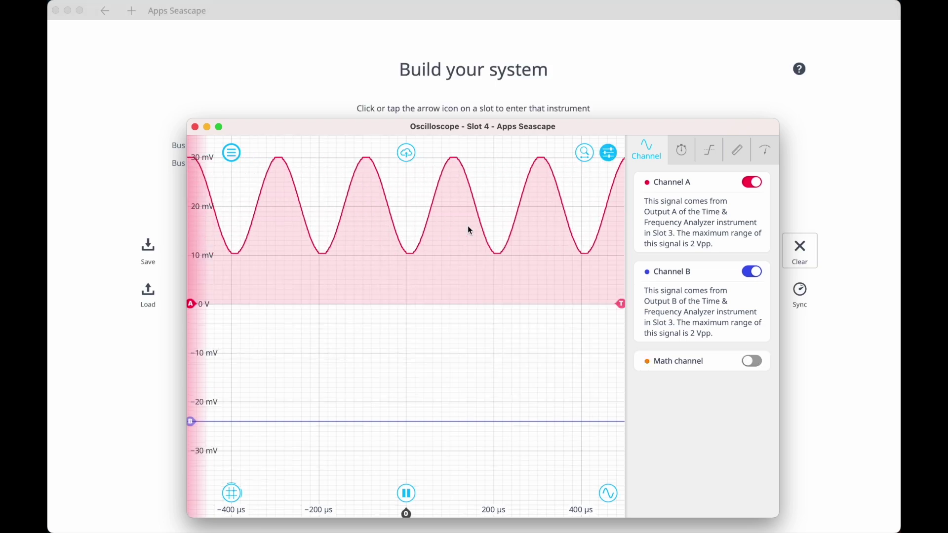
scroll(467, 227, "up", 3)
left_click_drag(619, 303, 620, 198)
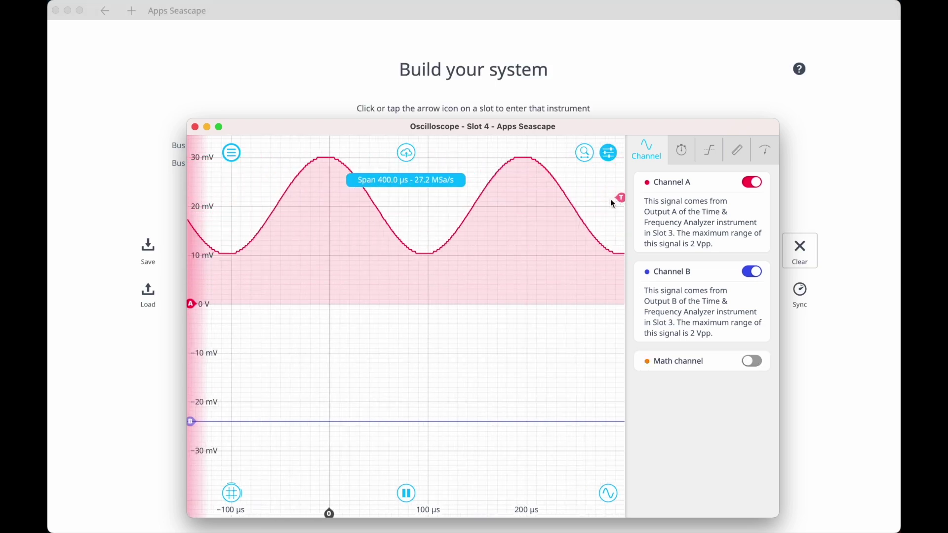
scroll(381, 221, "up", 5)
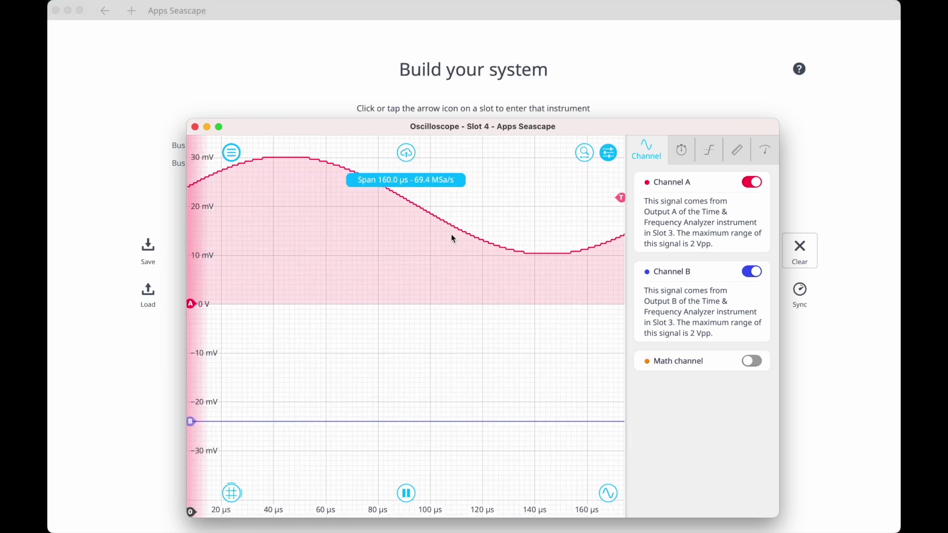
scroll(439, 218, "up", 4)
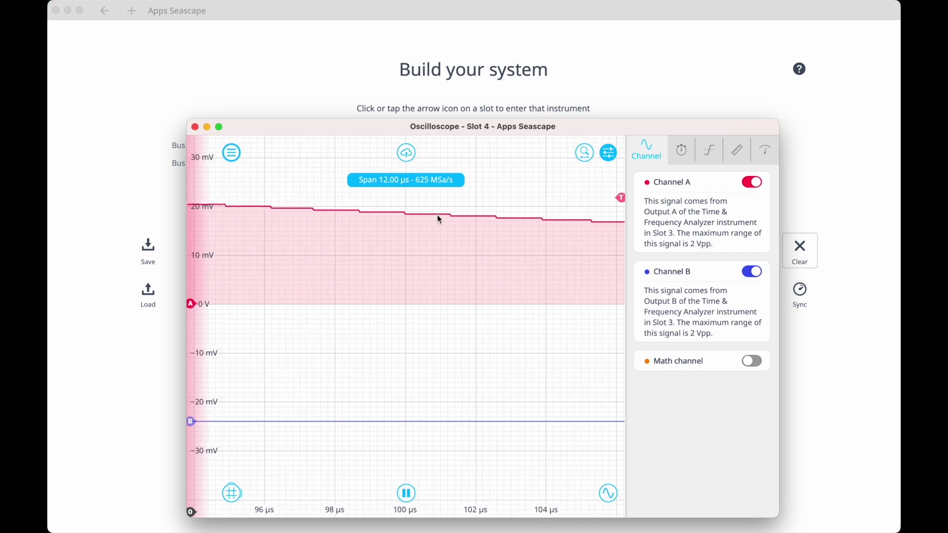
scroll(449, 217, "down", 6)
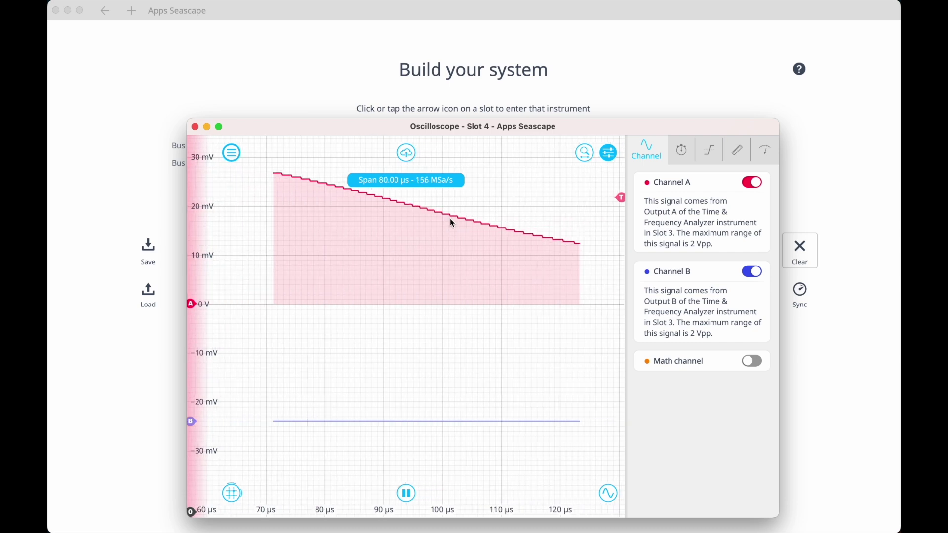
scroll(453, 224, "down", 4)
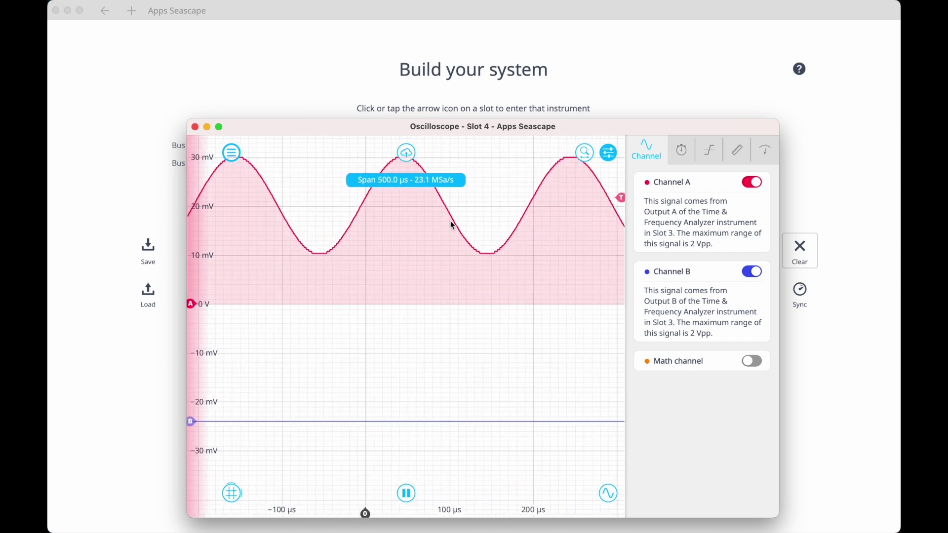
left_click_drag(450, 210, 444, 281)
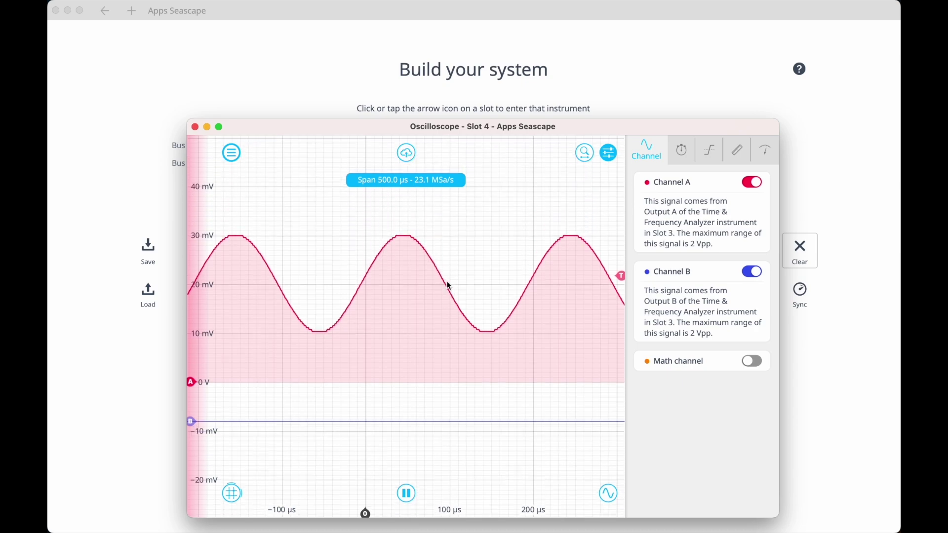